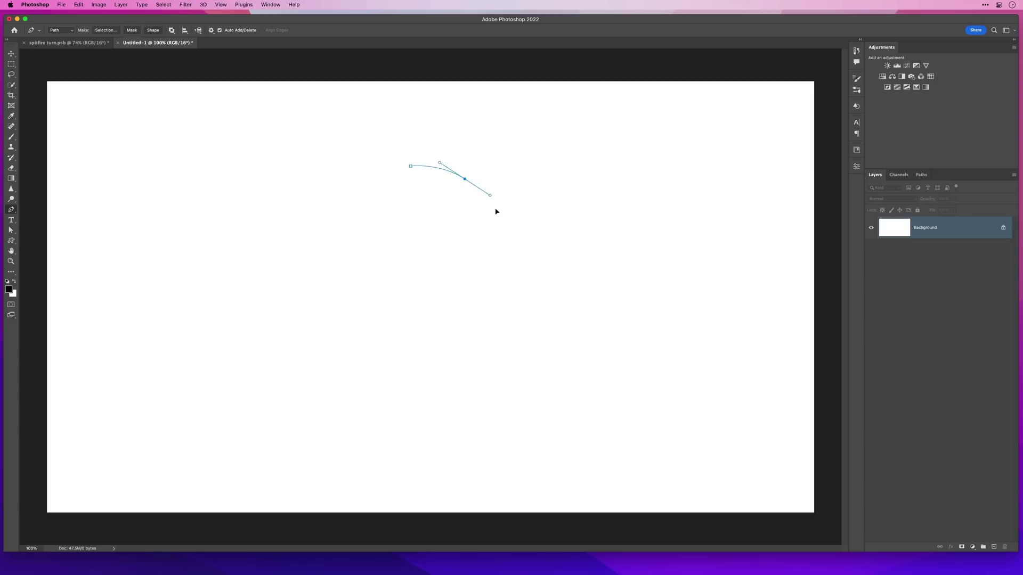
Step: Draw a wavy practice path of curved and straight segments on the blank canvas with the Pen tool and delete it
left_click_drag(524, 249, 526, 317)
left_click_drag(495, 350, 355, 364)
left_click_drag(354, 277, 357, 227)
left_click(390, 239)
left_click(438, 279)
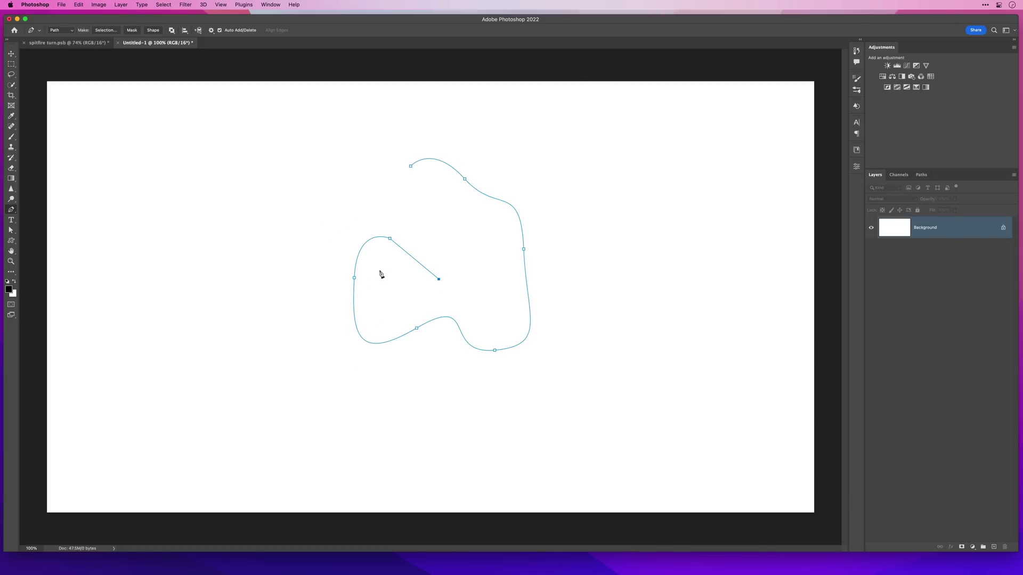
key("Delete")
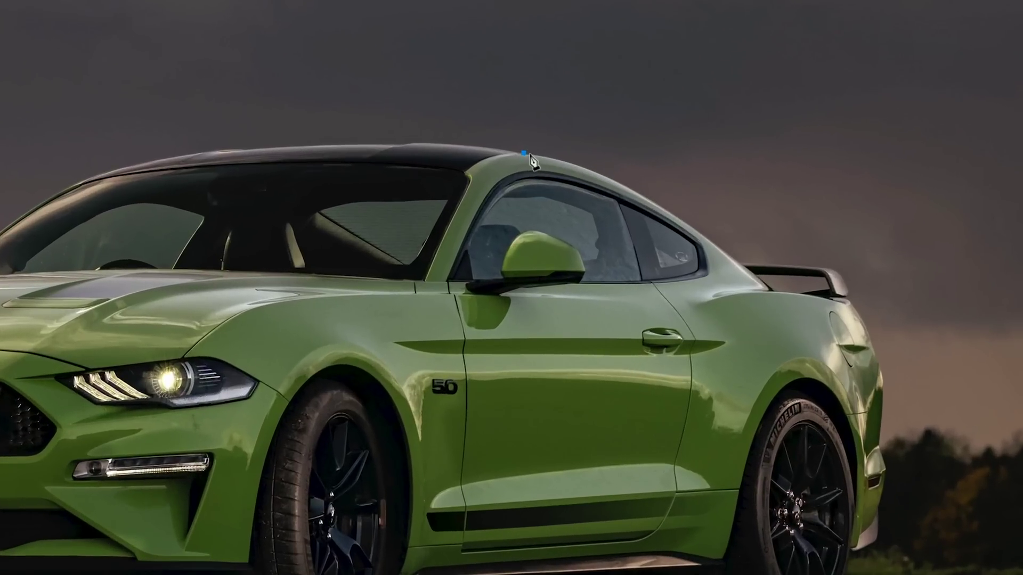
Step: Try to trace the rear slope of the Mustang's roof with the Pen tool
left_click_drag(521, 221, 528, 222)
mouse_move(546, 159)
left_mouse_down()
mouse_move(621, 185)
mouse_move(745, 266)
mouse_move(814, 275)
left_mouse_up()
key("Escape")
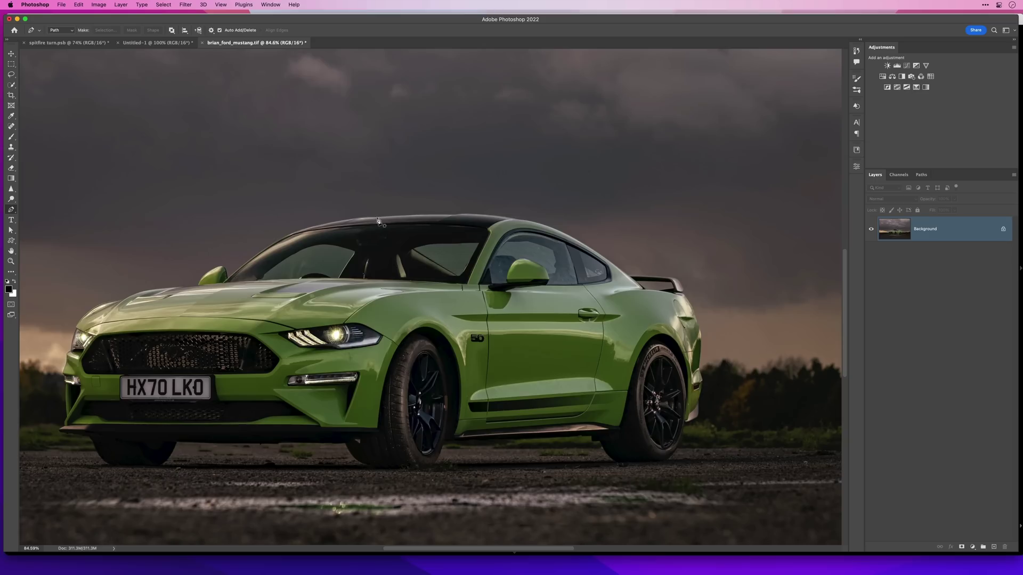
Step: Trace the Mustang's roofline from the front of the roof towards the rear with curved Pen tool segments
left_click(376, 218)
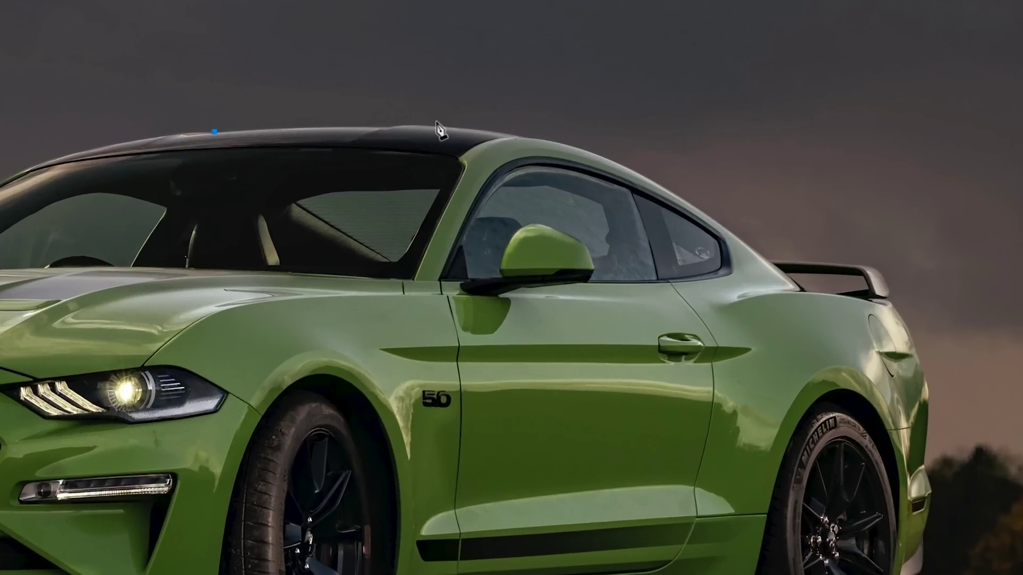
left_click(512, 218)
left_click_drag(521, 137, 629, 153)
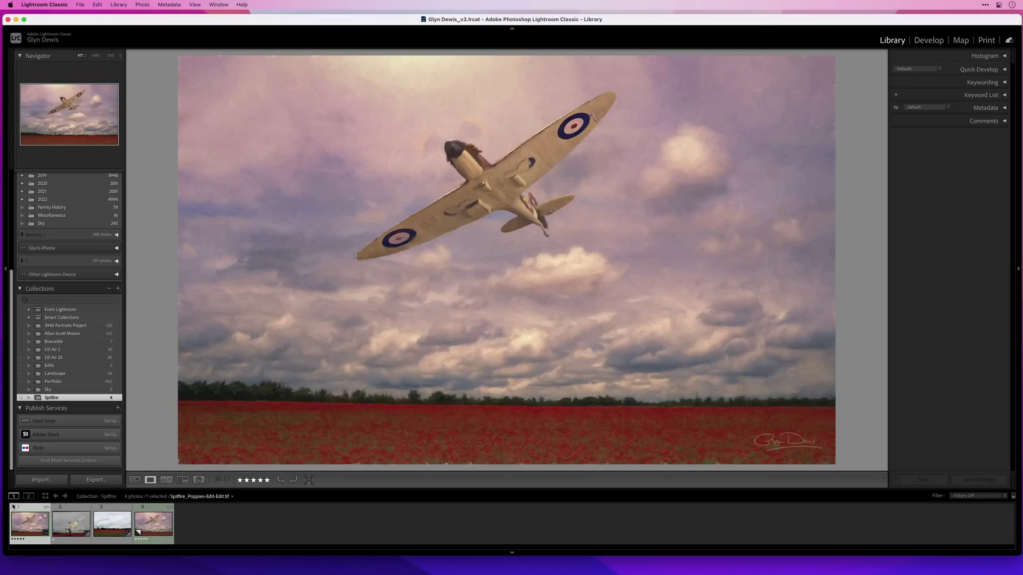
Step: Browse the finished composite and its source photos in the Spitfire collection in Lightroom Classic
key("Right")
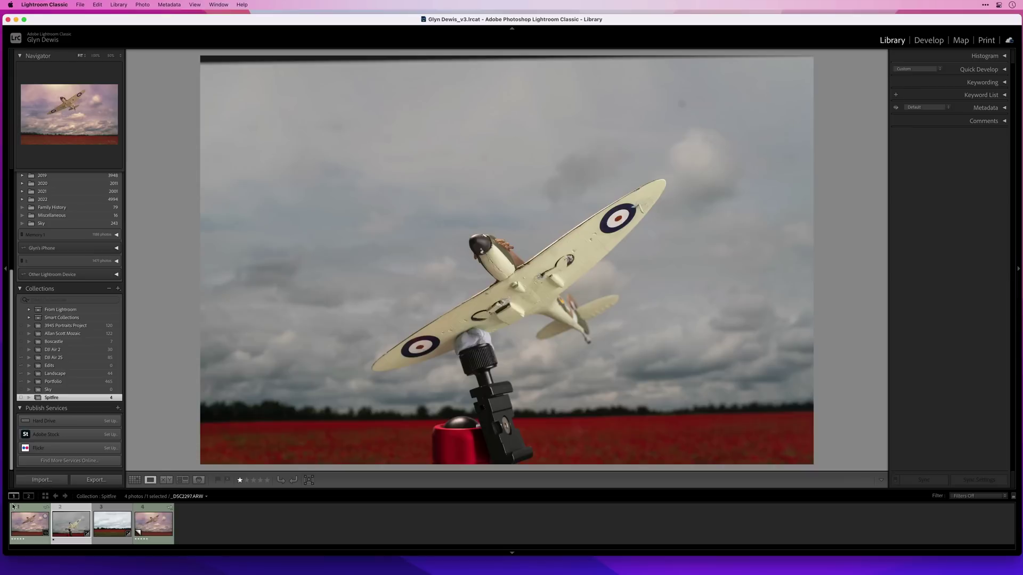
key("Right")
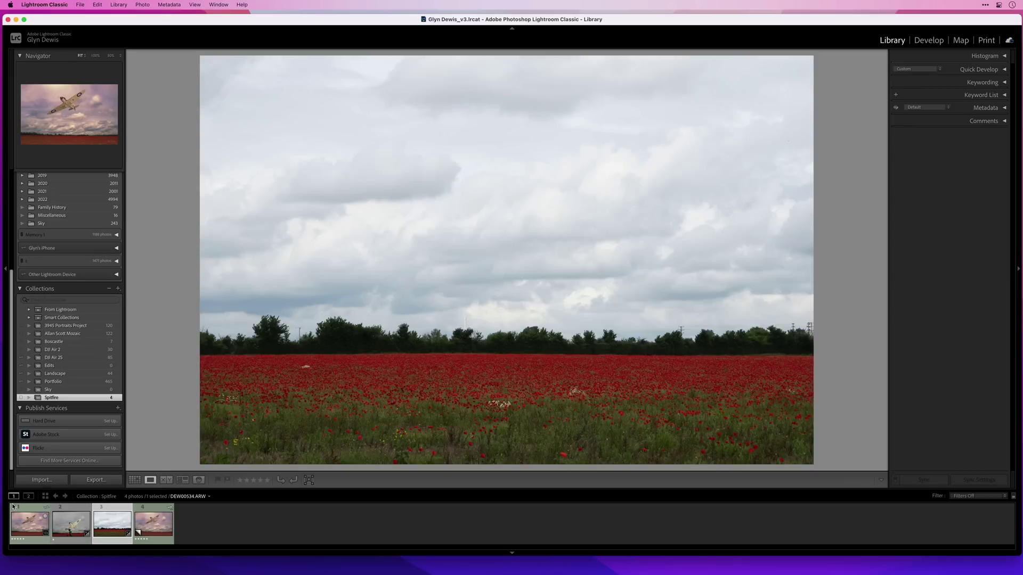
key("Right")
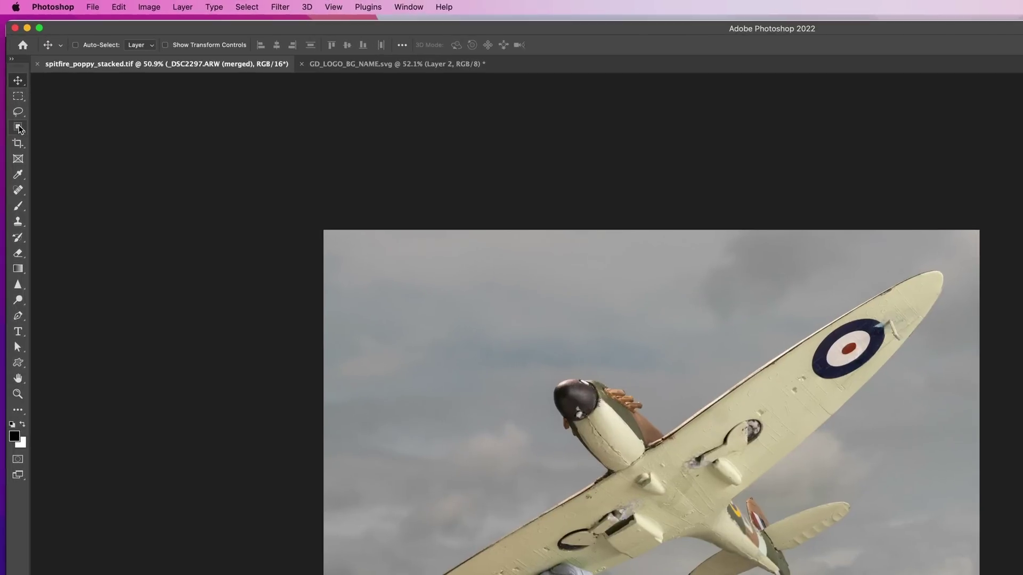
Step: Select the Spitfire in spitfire_poppy_stacked.tif with the Object Selection tool
left_click(12, 86)
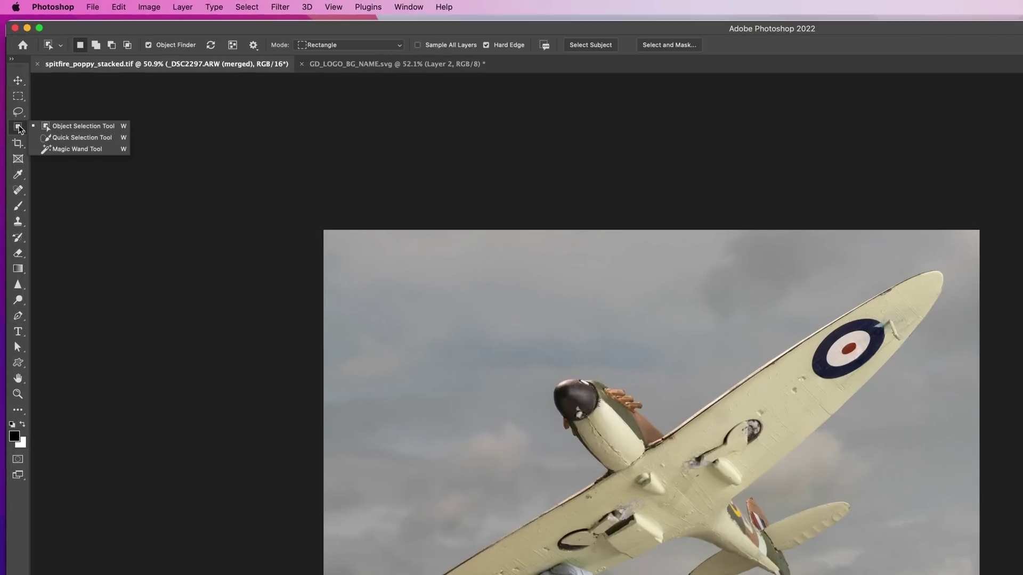
left_click(60, 128)
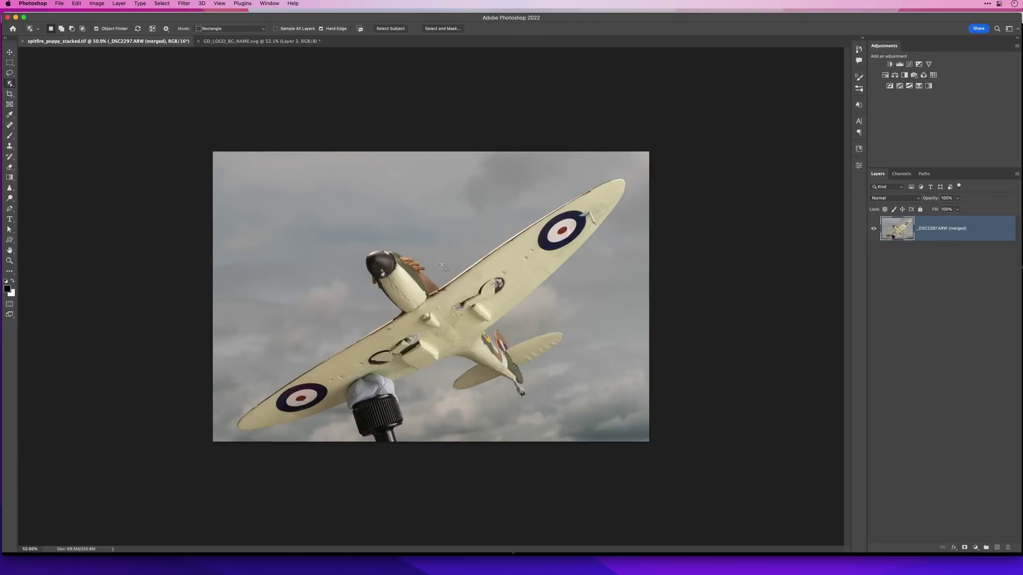
left_click(457, 320)
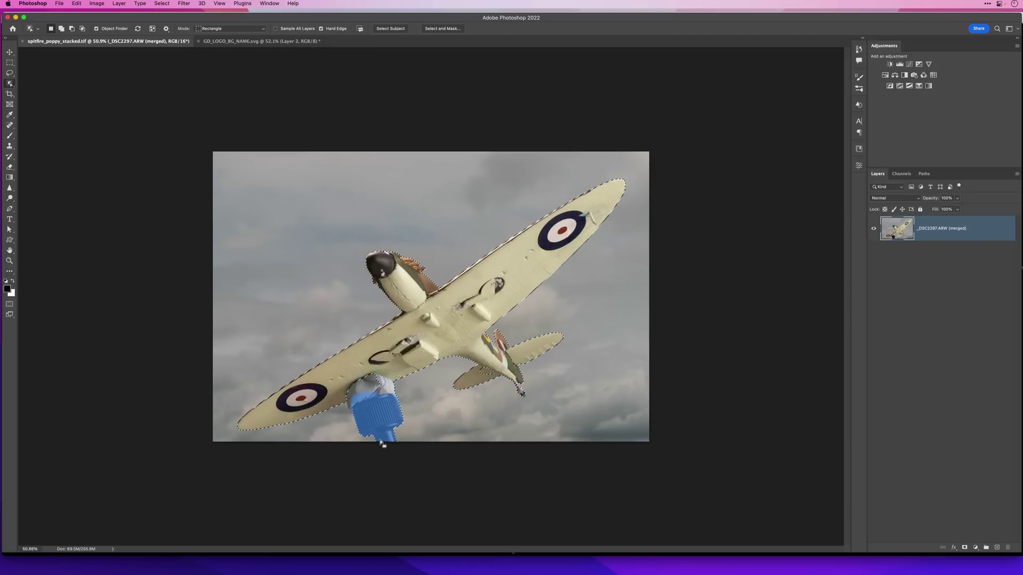
Step: Subtract the mount beneath the wing from the selection and add the missing wing edge back with the Lasso tool
key("super+0")
scroll(399, 458, "down", 5)
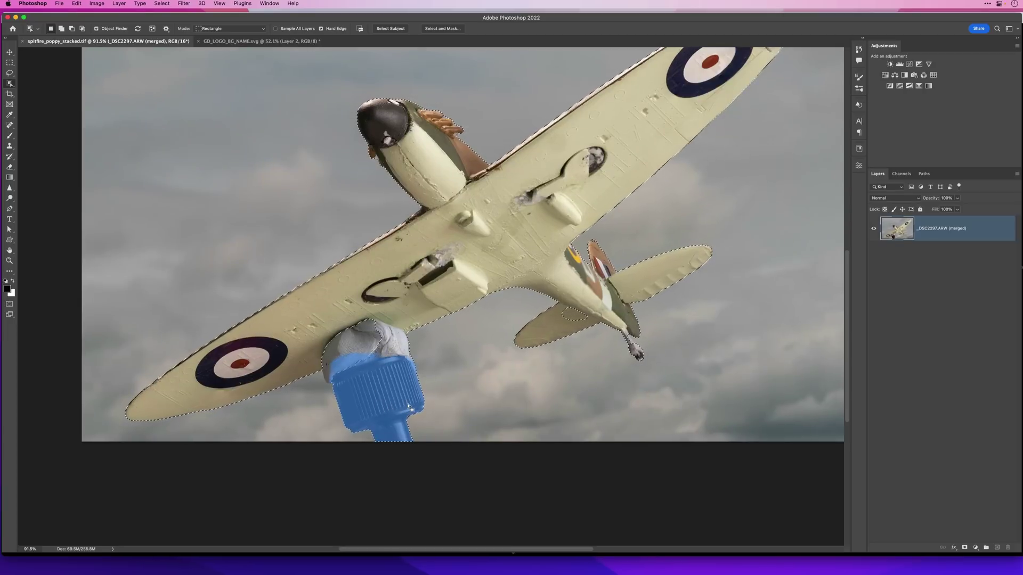
key("l")
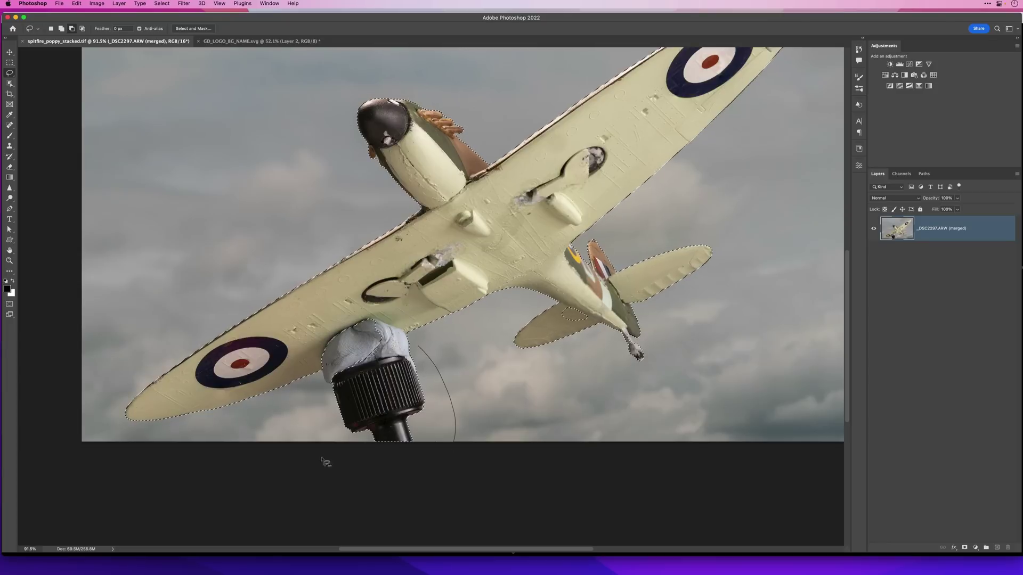
left_click_drag(456, 442, 457, 449)
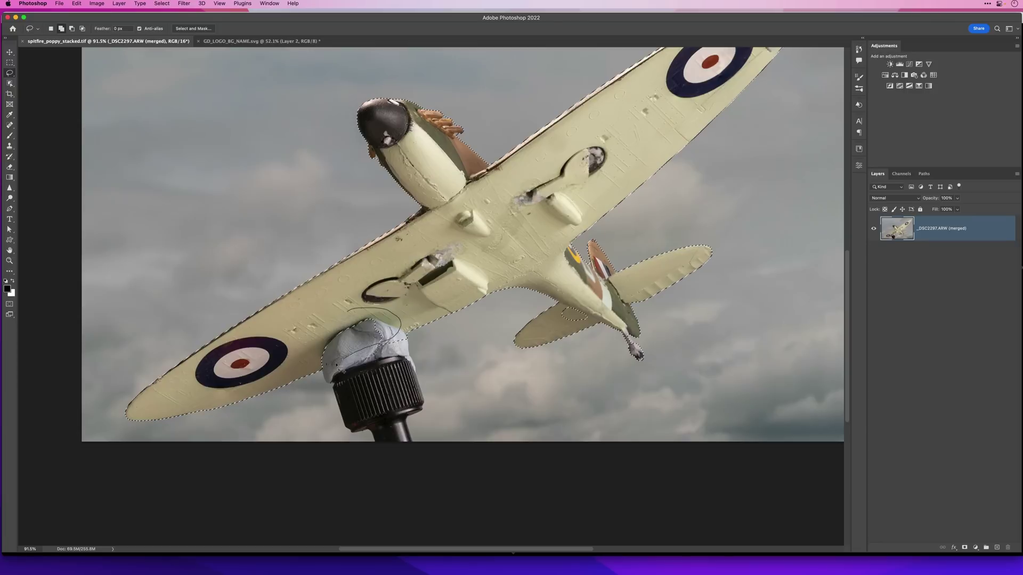
left_click_drag(307, 370, 322, 368)
scroll(464, 319, "down", 3)
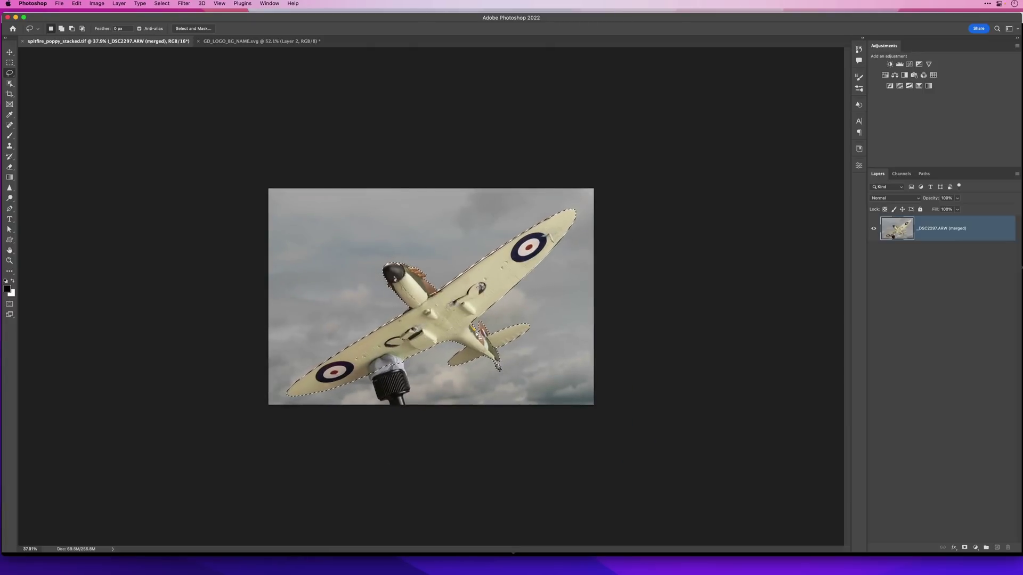
scroll(453, 327, "up", 3)
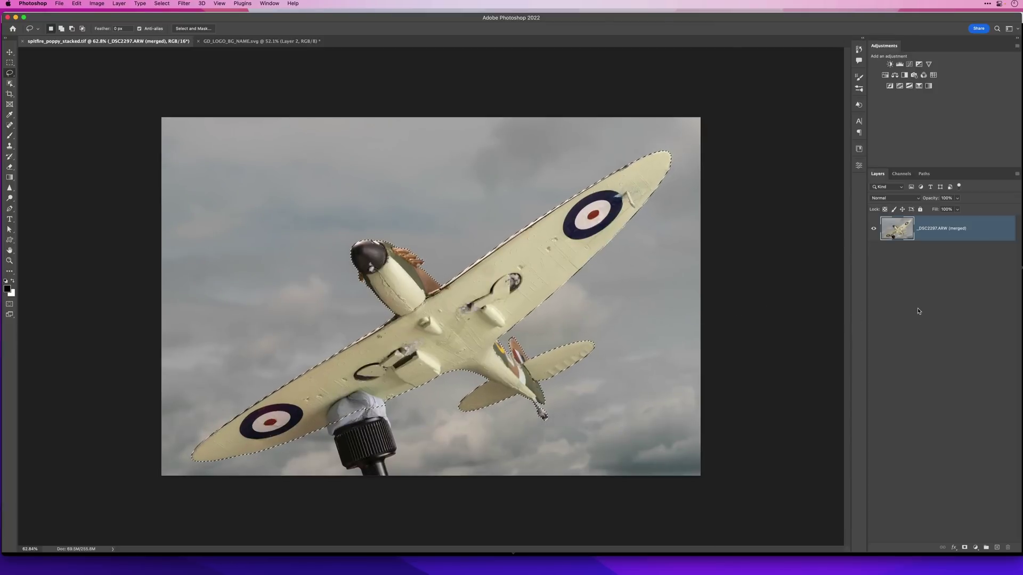
Step: Mask the layer to the Spitfire selection and add a new empty layer beneath it
left_click(960, 548)
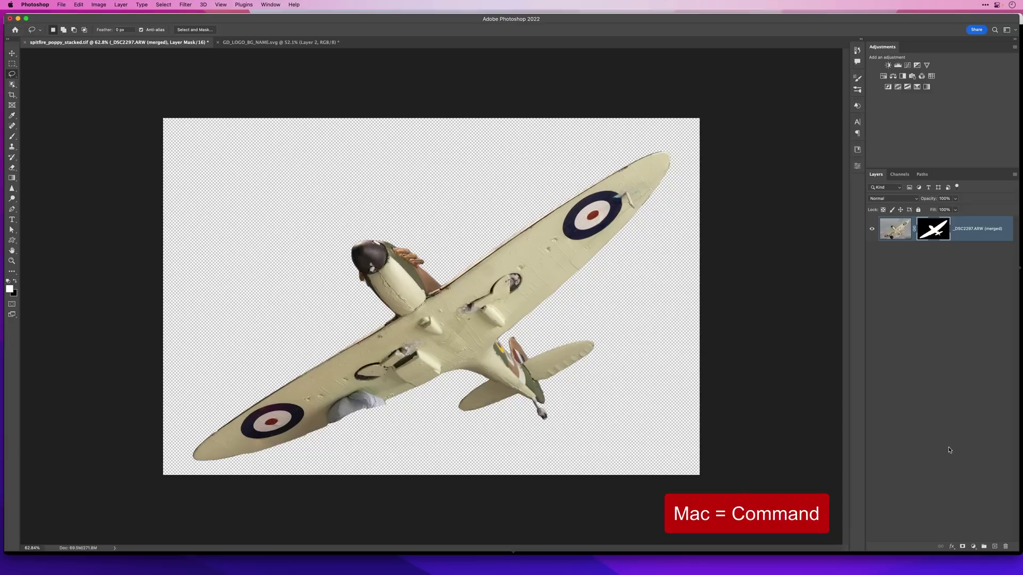
left_click(994, 548, "super")
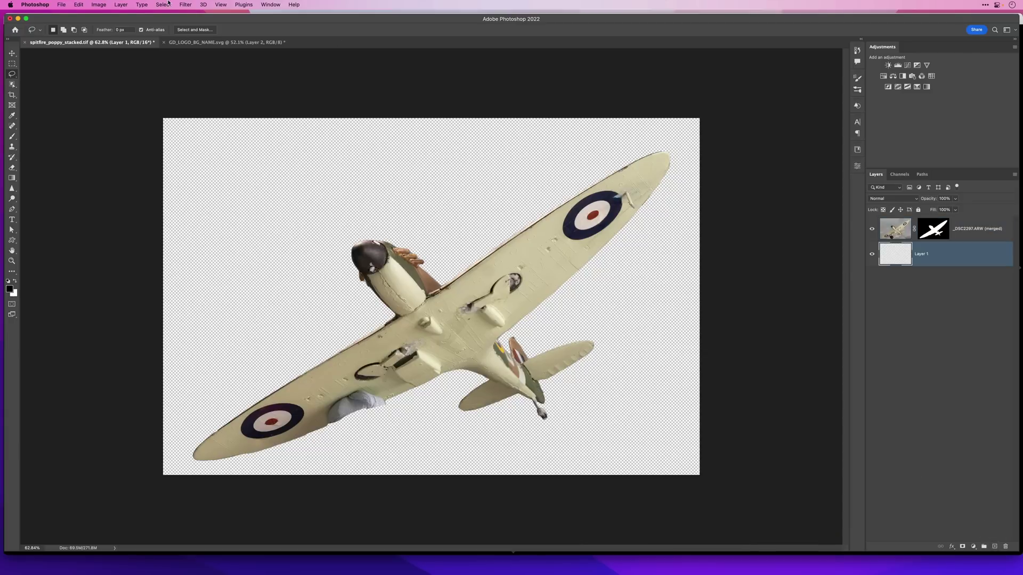
Step: Fill the new layer beneath the Spitfire cut-out with black
left_click(80, 5)
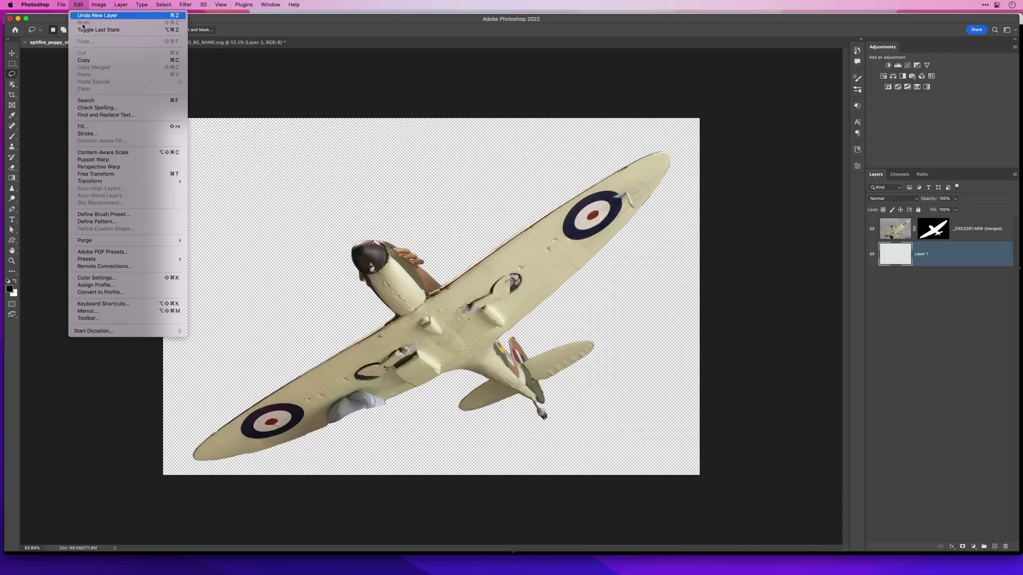
left_click(103, 128)
left_click(497, 236)
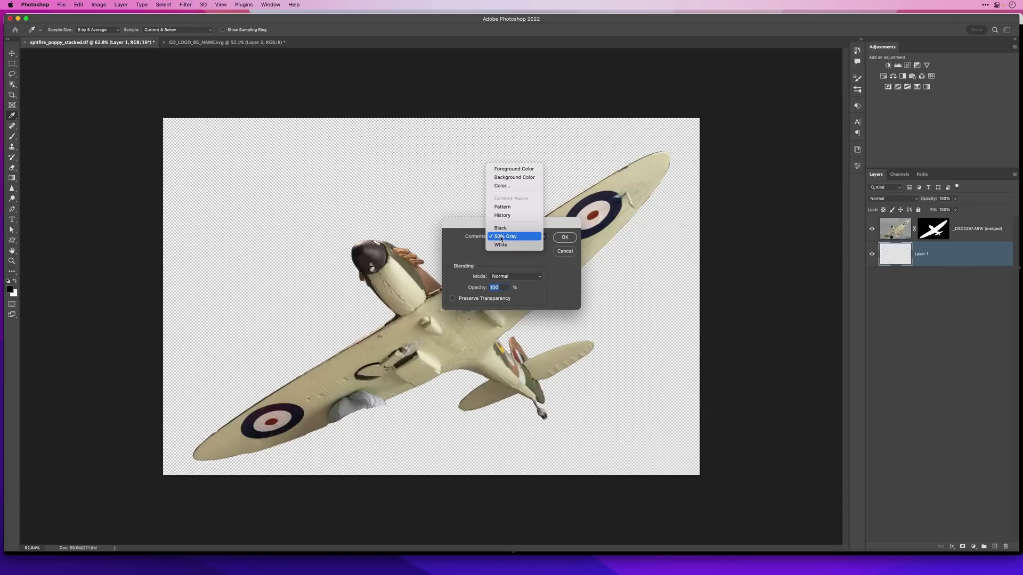
left_click(504, 228)
left_click(564, 251)
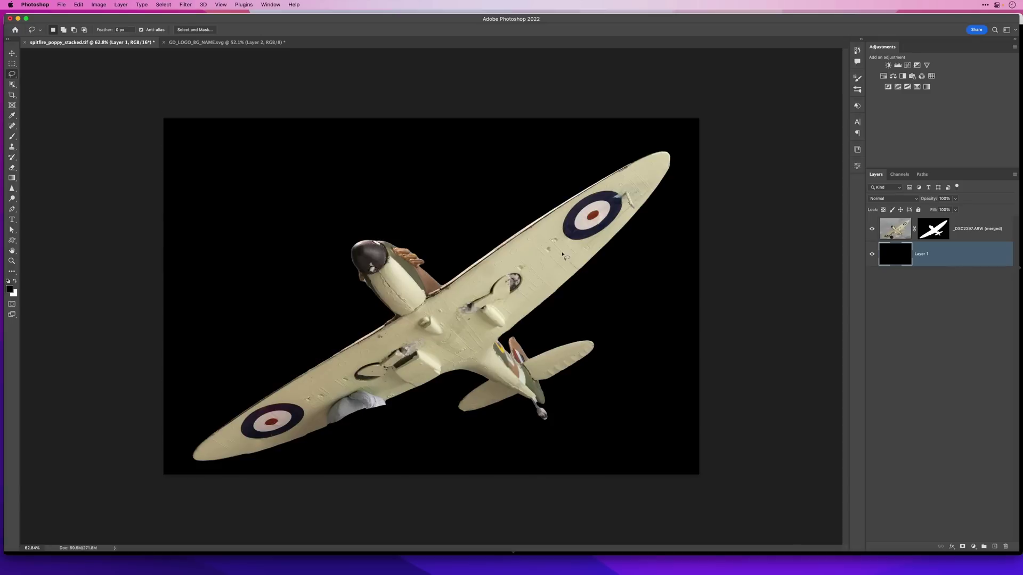
Step: Examine the cut-out's edge quality along the wing's leading edge and around the engine exhausts
mouse_move(499, 244)
left_mouse_down()
mouse_move(575, 296)
mouse_move(452, 365)
left_mouse_up()
scroll(452, 366, "down", 5)
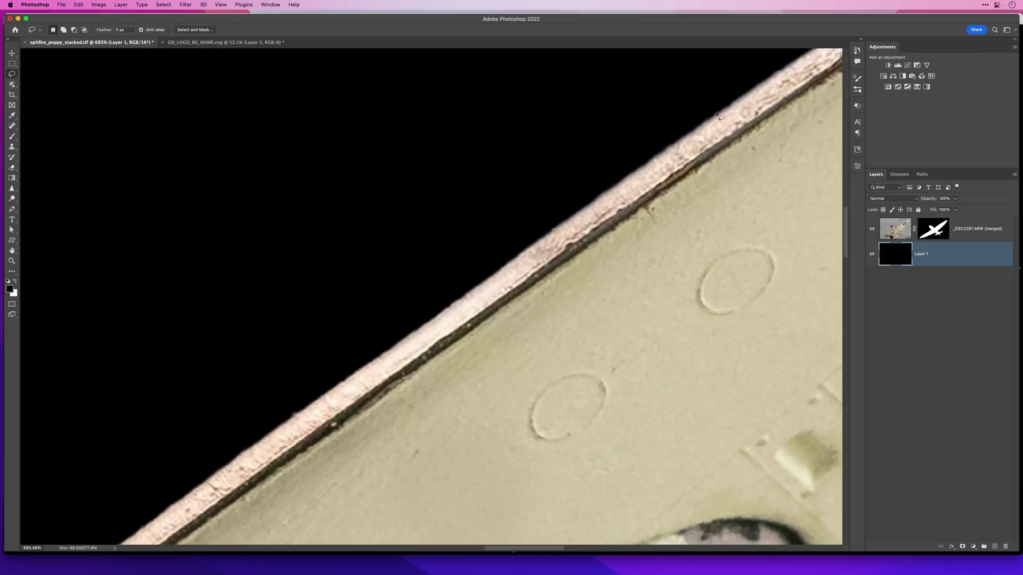
left_click_drag(234, 465, 531, 350)
scroll(531, 350, "left", 5)
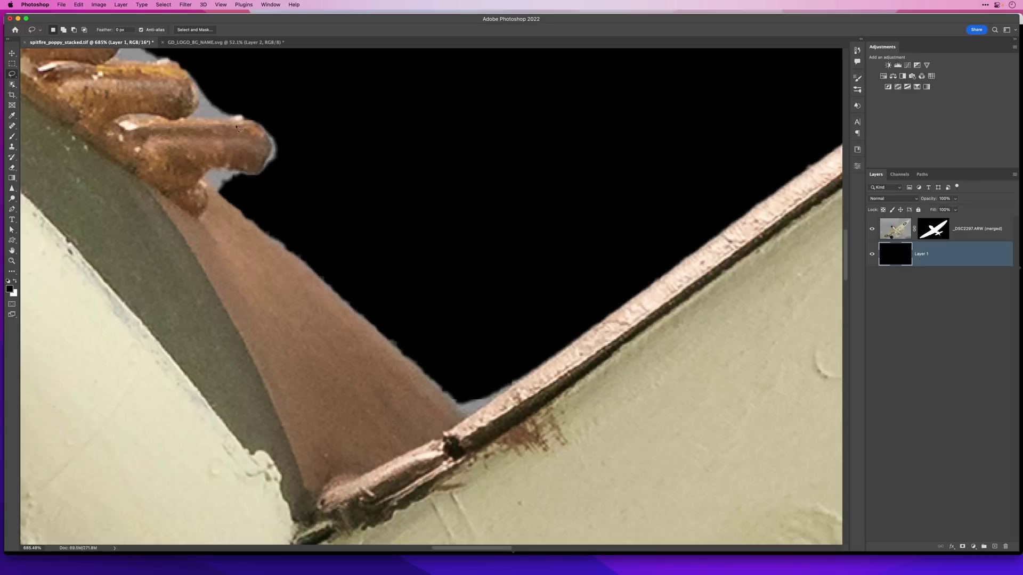
scroll(331, 356, "down", 3)
scroll(332, 357, "right", 2)
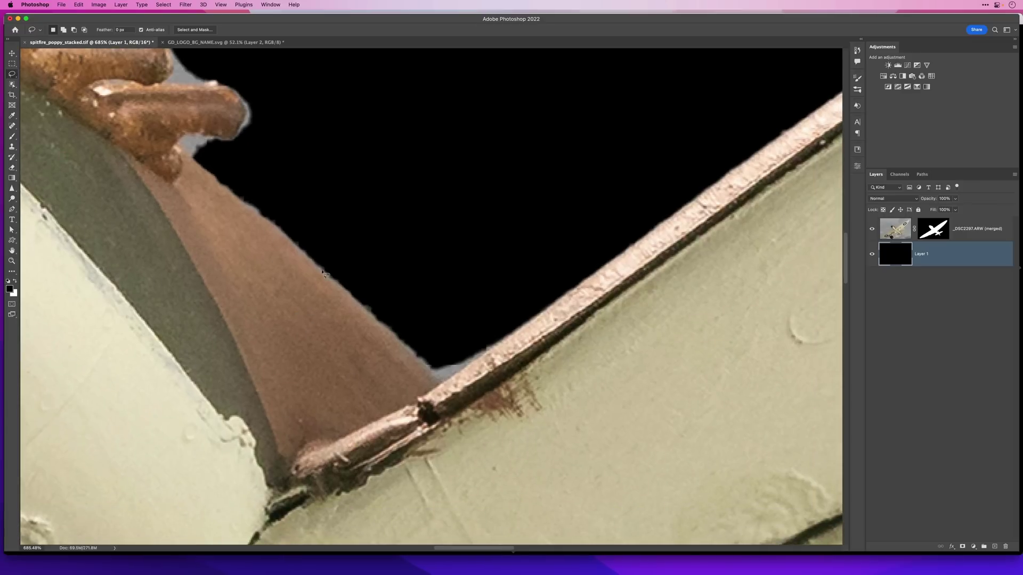
scroll(498, 347, "right", 5)
scroll(499, 346, "up", 2)
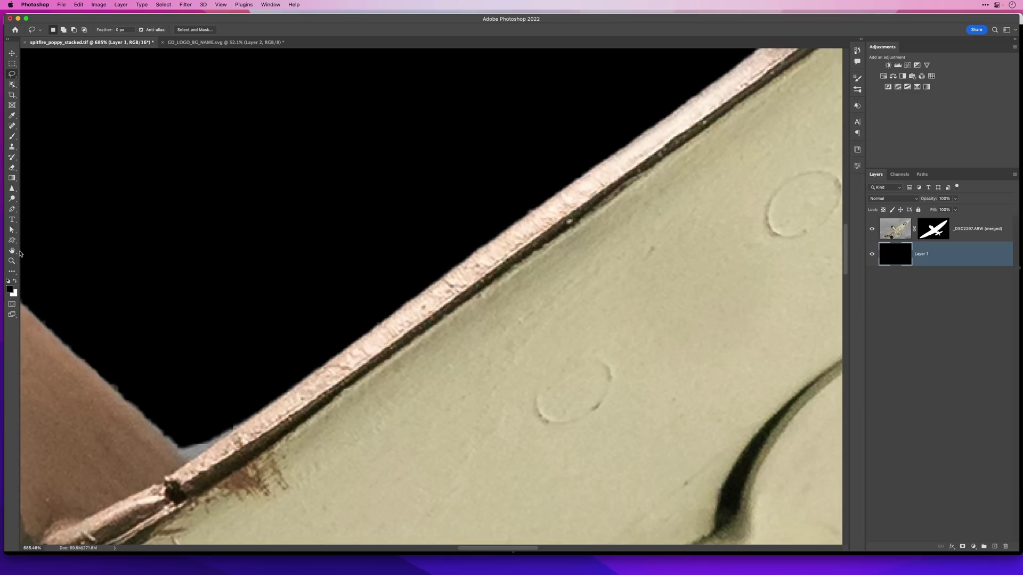
Step: Revert spitfire_poppy_stacked.tif to its last saved state
double_click(12, 251)
key("v")
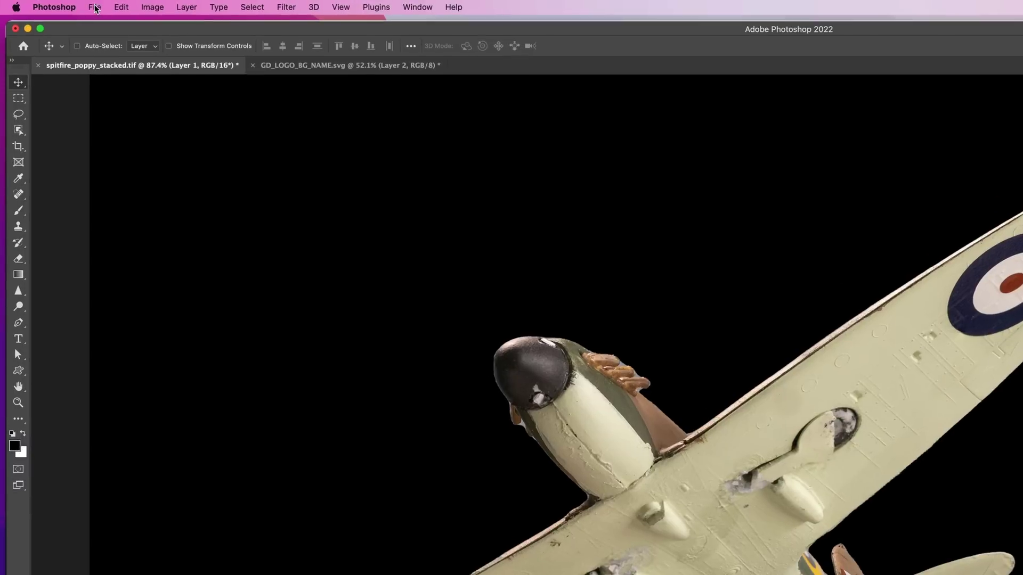
left_click(62, 5)
left_click(121, 165)
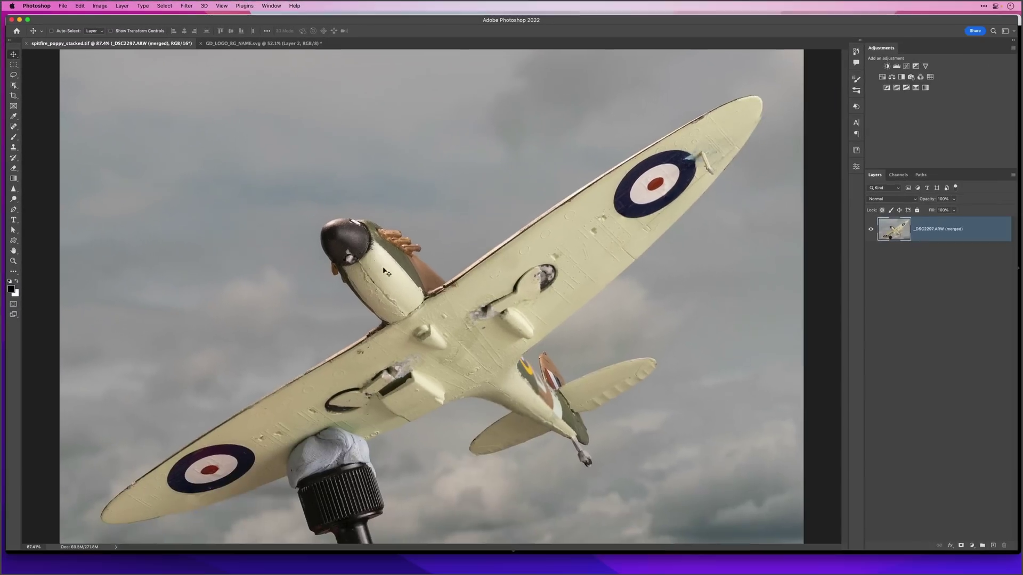
scroll(386, 273, "down", 3)
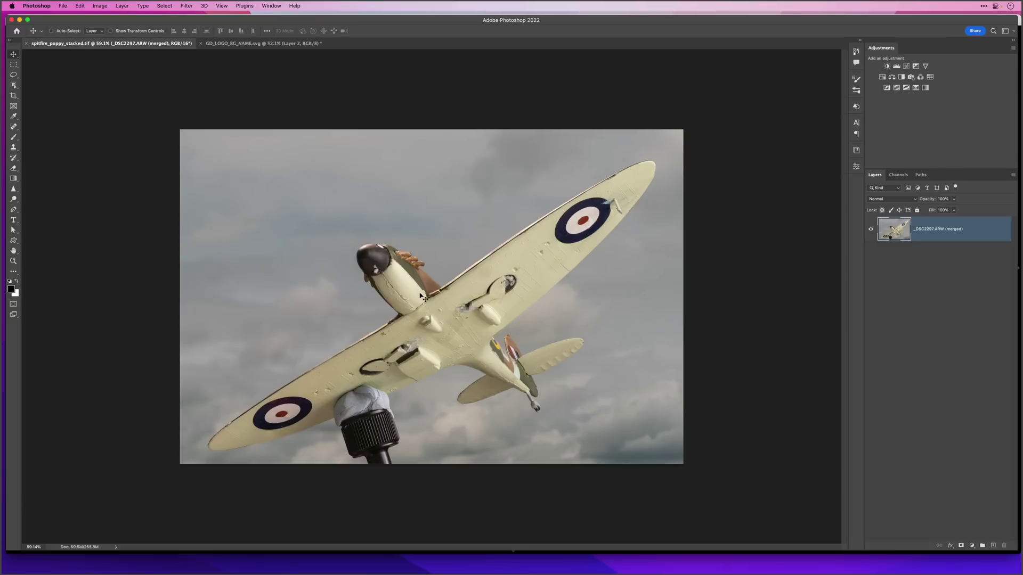
Step: Select the Spitfire against the cloudy sky with the Object Selection tool
left_click(12, 86)
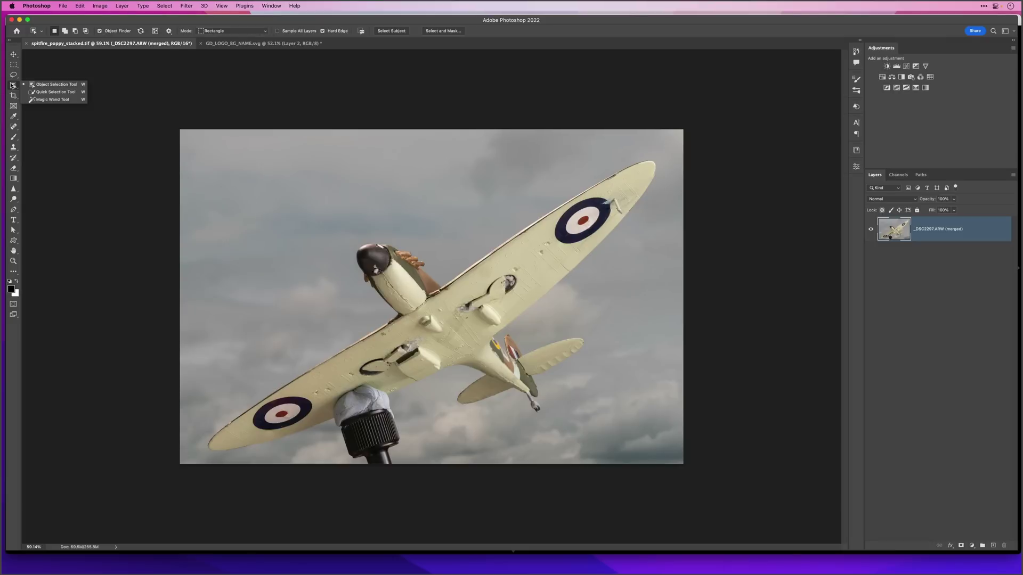
left_click(52, 86)
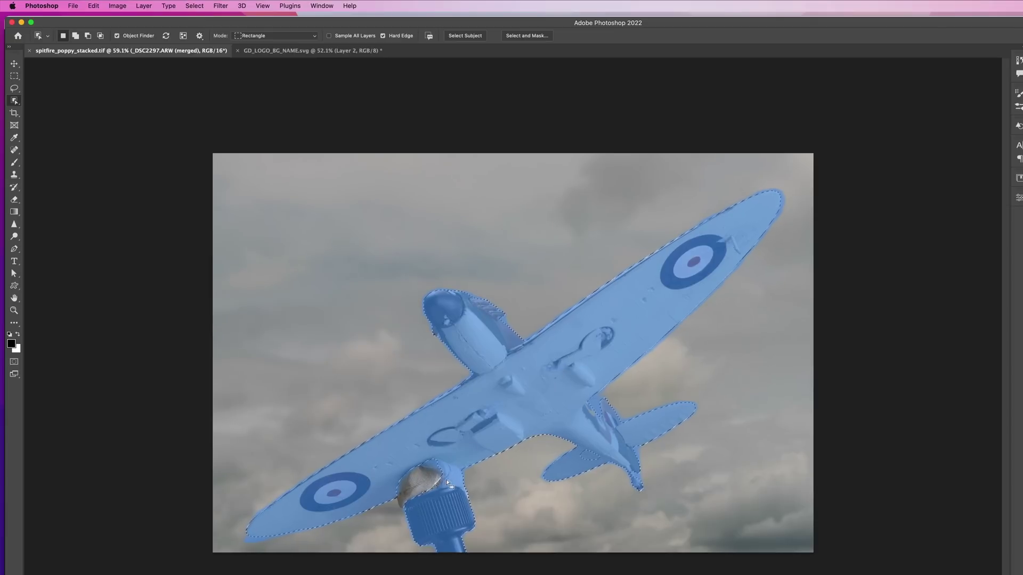
Step: Subtract the black mount and the putty below the wing from the selection with the Lasso tool
scroll(438, 568, "up", 5)
key("l")
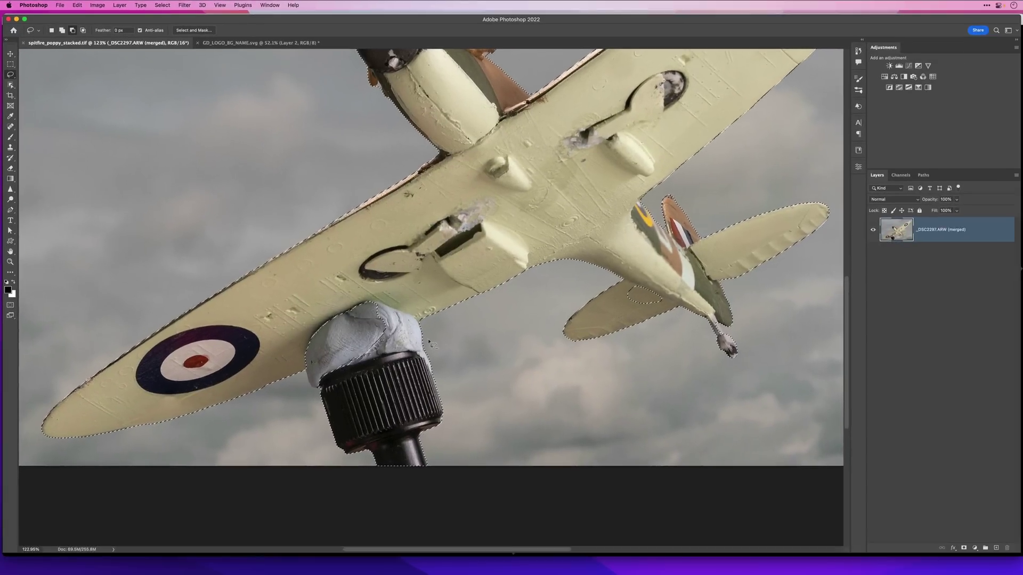
left_click_drag(501, 387, 567, 427)
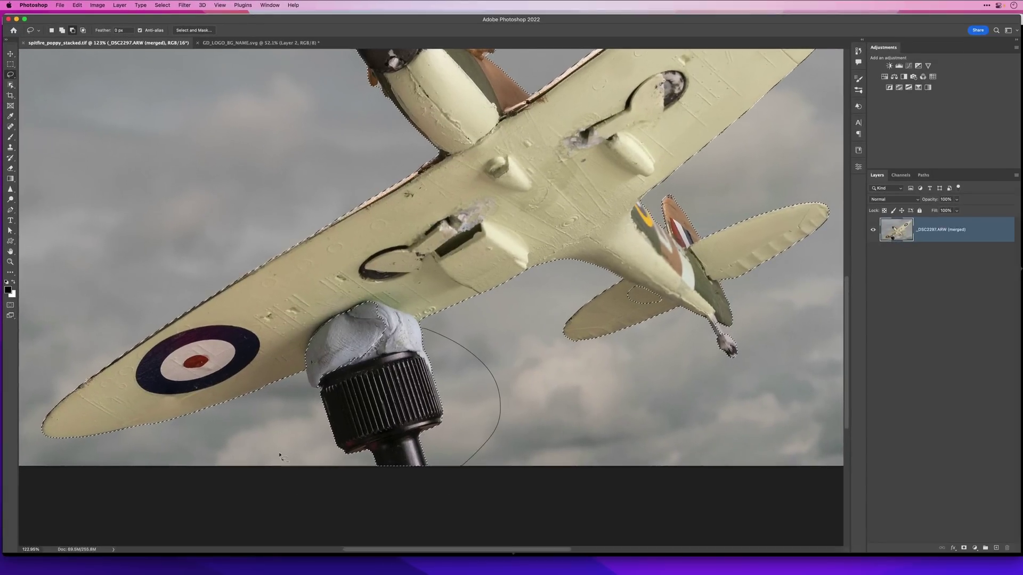
left_click_drag(422, 331, 421, 331)
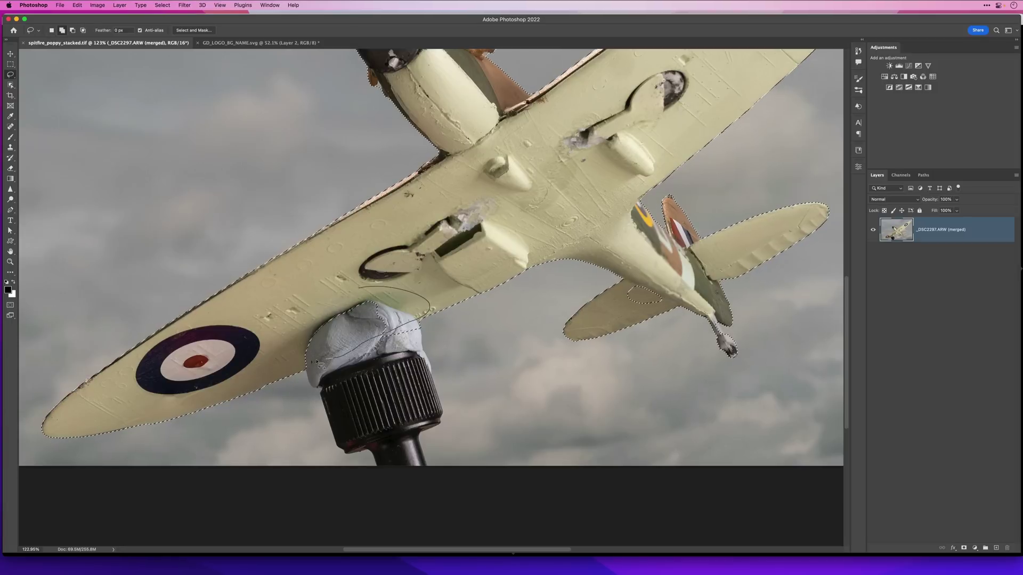
Step: Add the wing edge across the putty and the missed patch on the tailplane to the selection with the Lasso tool
left_click_drag(288, 367, 292, 367)
mouse_move(653, 276)
left_mouse_down()
mouse_move(666, 307)
mouse_move(650, 277)
left_mouse_up()
scroll(490, 305, "down", 5)
scroll(491, 304, "up", 3)
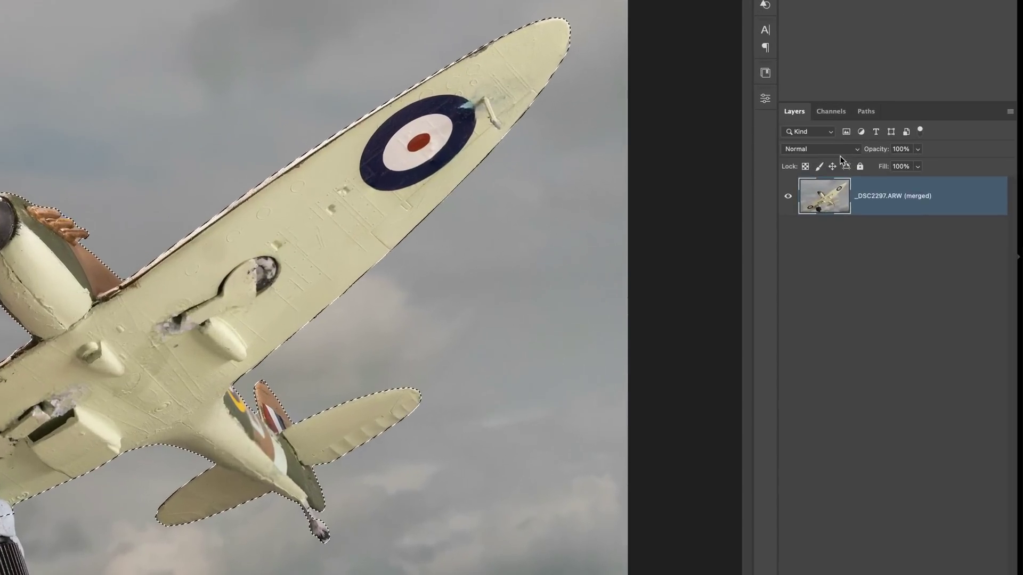
Step: Convert the Spitfire selection into a work path and load that path back as a selection
left_click(867, 113)
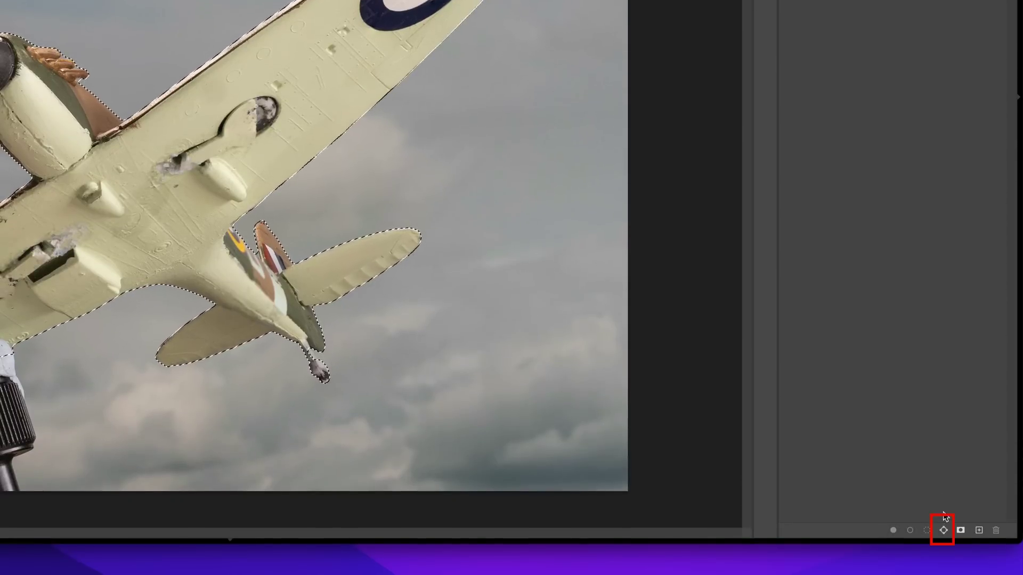
left_click(943, 531)
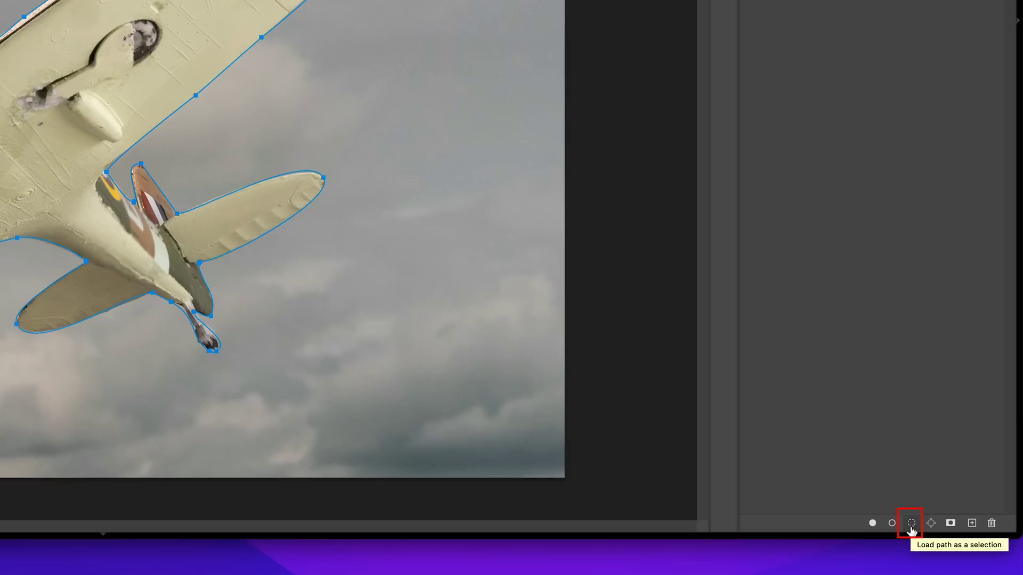
left_click(911, 524)
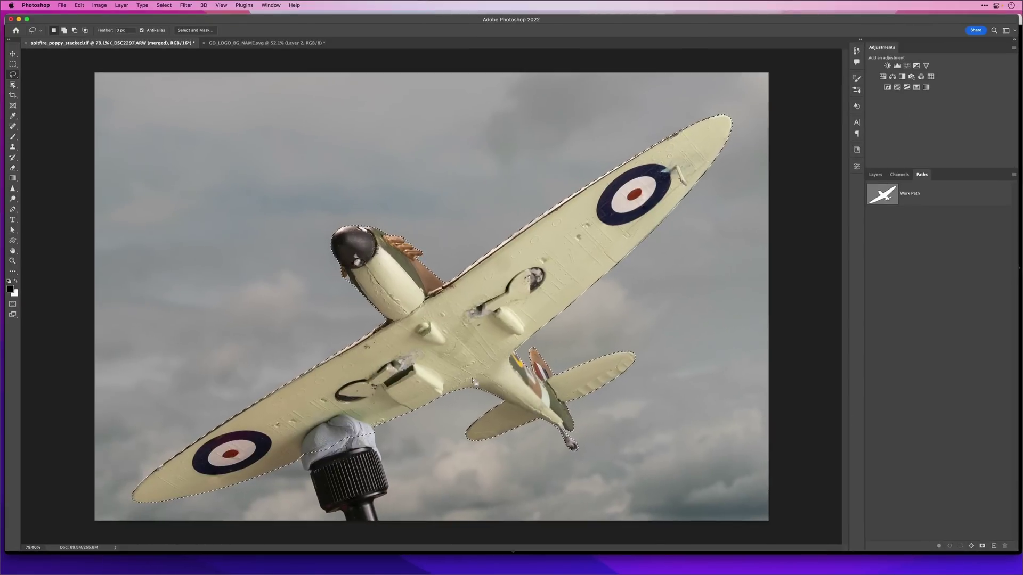
Step: Mask the Spitfire layer with the selection and add a new layer filled with black beneath it
left_click(875, 175)
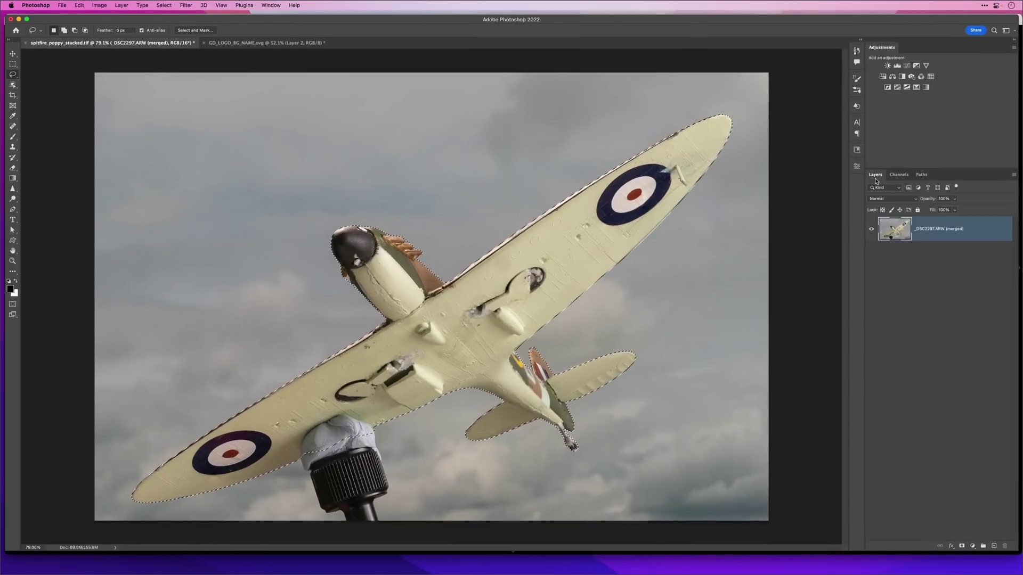
left_click(961, 547)
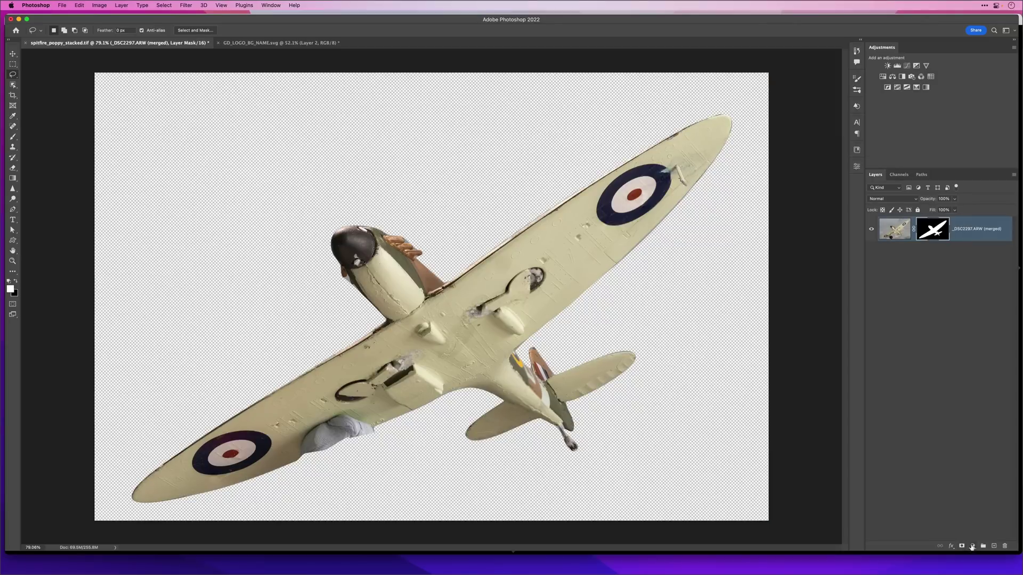
left_click(994, 547, "super")
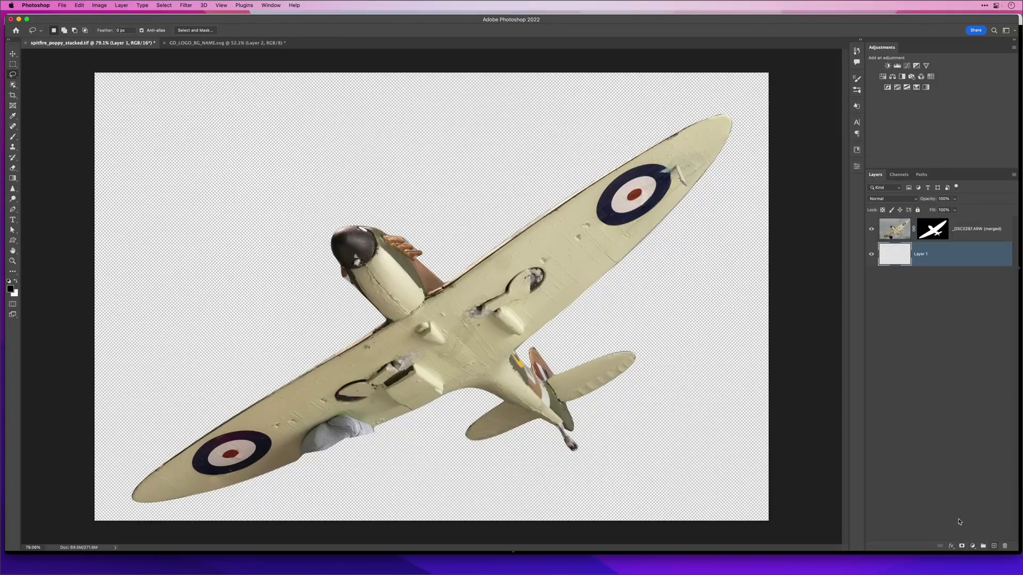
left_click(80, 5)
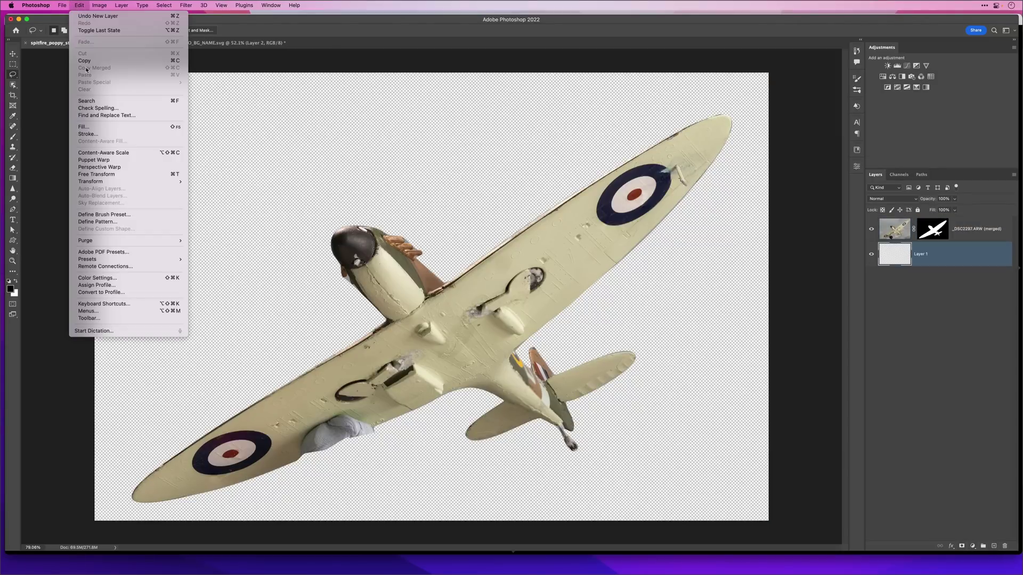
left_click(85, 126)
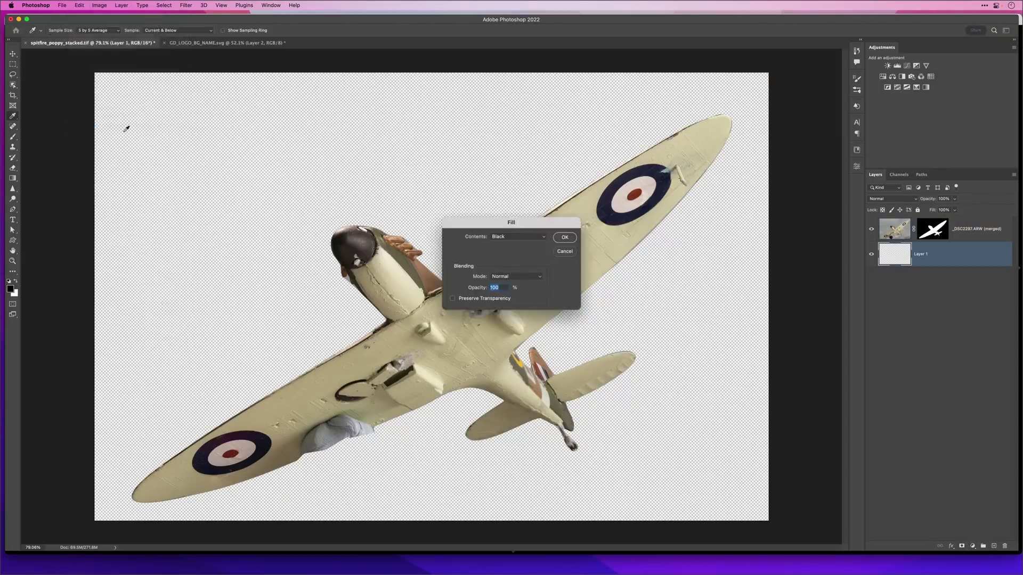
left_click(564, 237)
key("l")
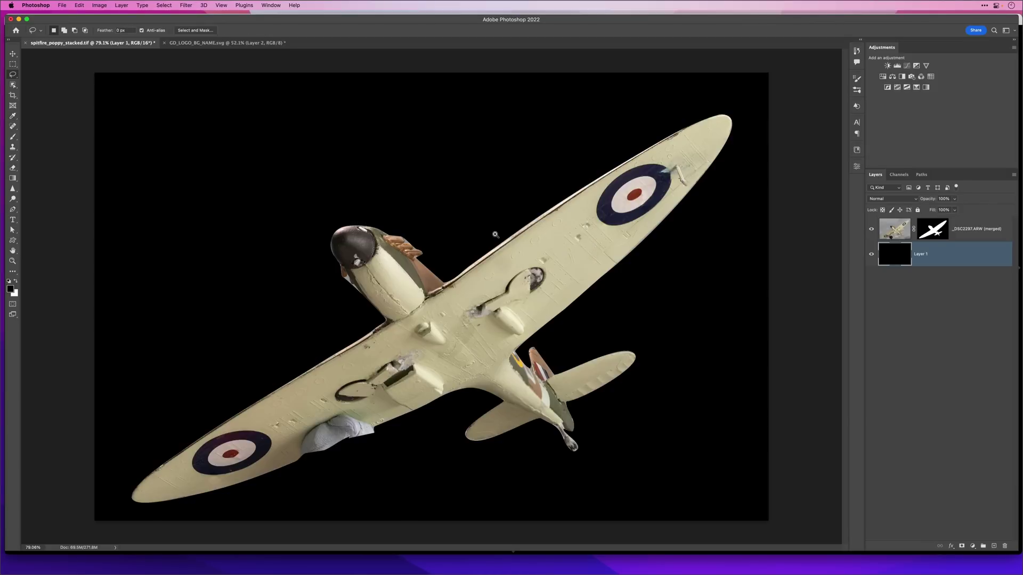
left_click_drag(523, 231, 583, 294)
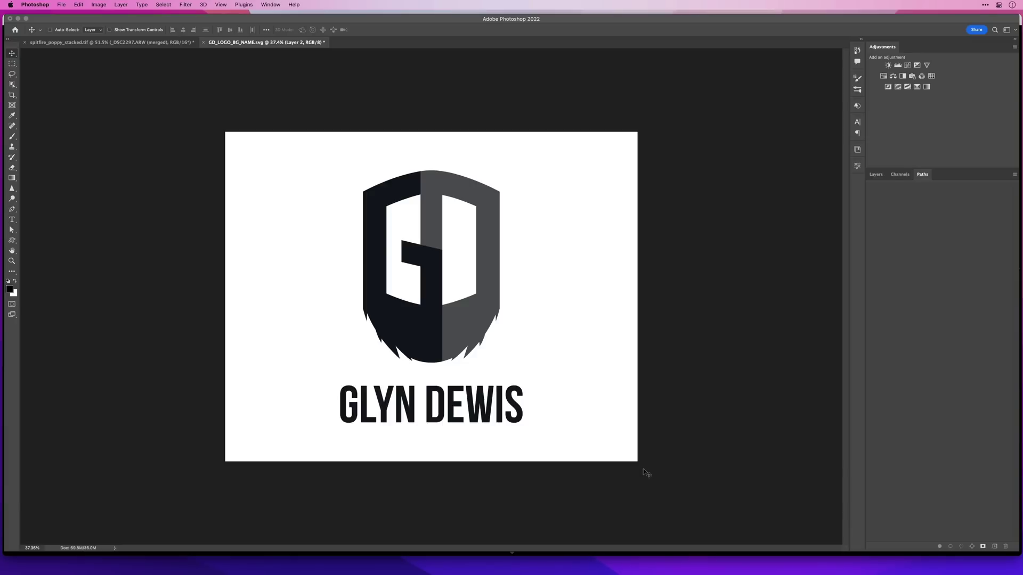
Step: Examine the GD logo's edges at high magnification in Photoshop, and switch to Adobe InDesign to compare the same logo there
left_click_drag(476, 317, 393, 256)
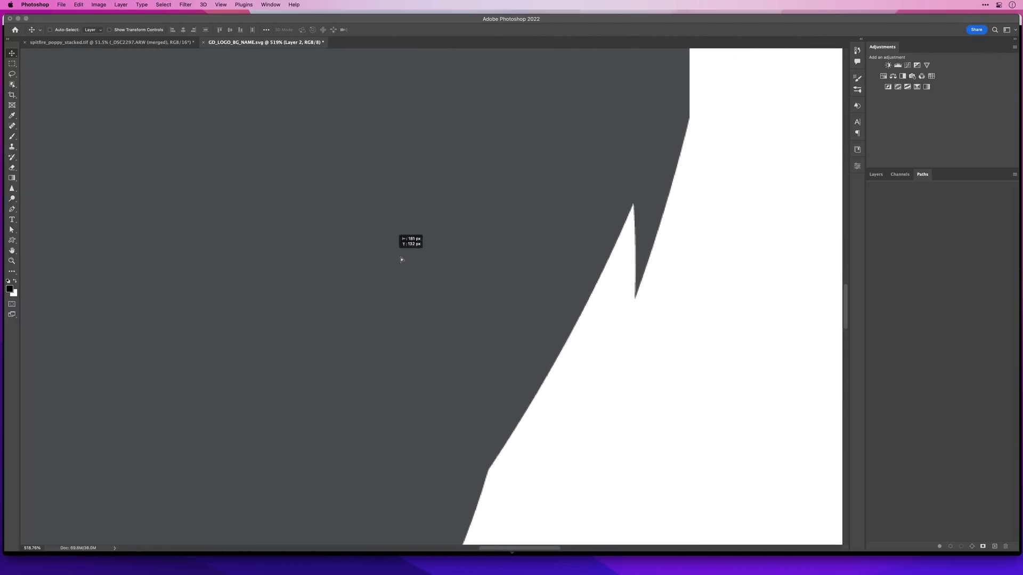
left_click_drag(570, 323, 507, 386)
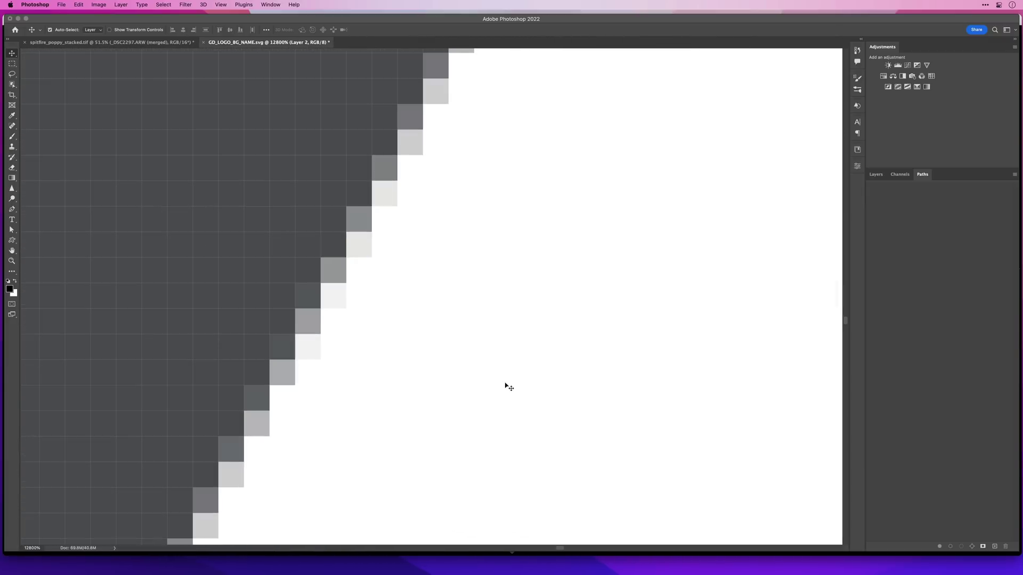
key("super+Tab")
key("super+Tab")
key("super+Tab")
key("super+Tab")
key("super+Tab")
key("super+Tab")
key("super+Tab")
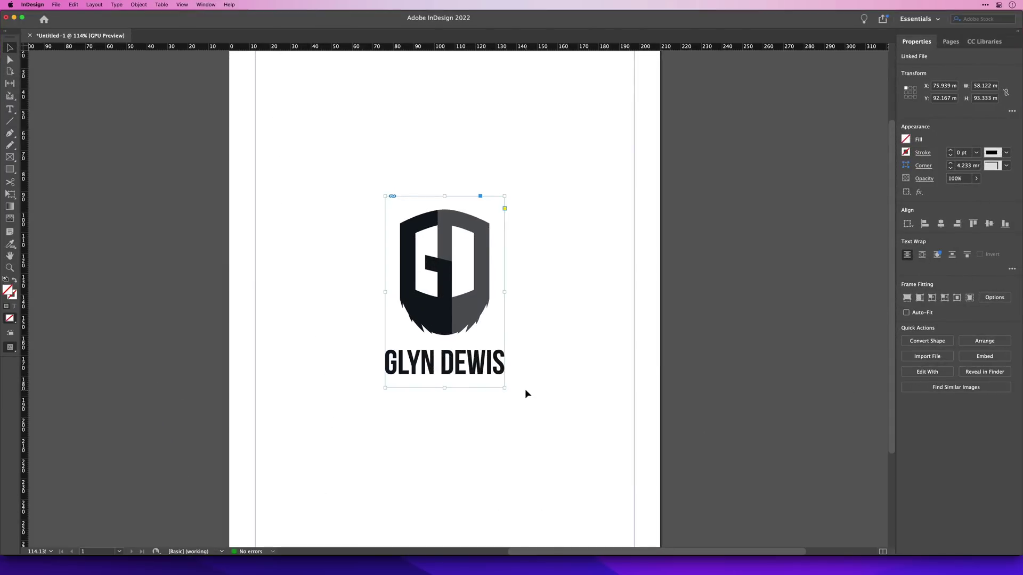
left_click_drag(480, 315, 624, 374)
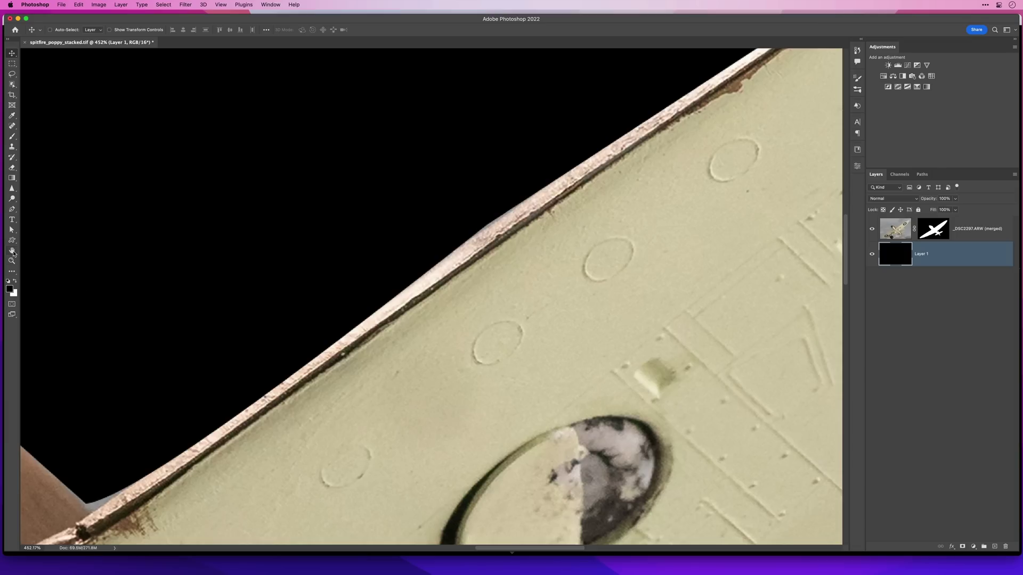
Step: Revert spitfire_poppy_stacked.tif to its last saved state, discarding the layer mask and the black background layer
double_click(12, 251)
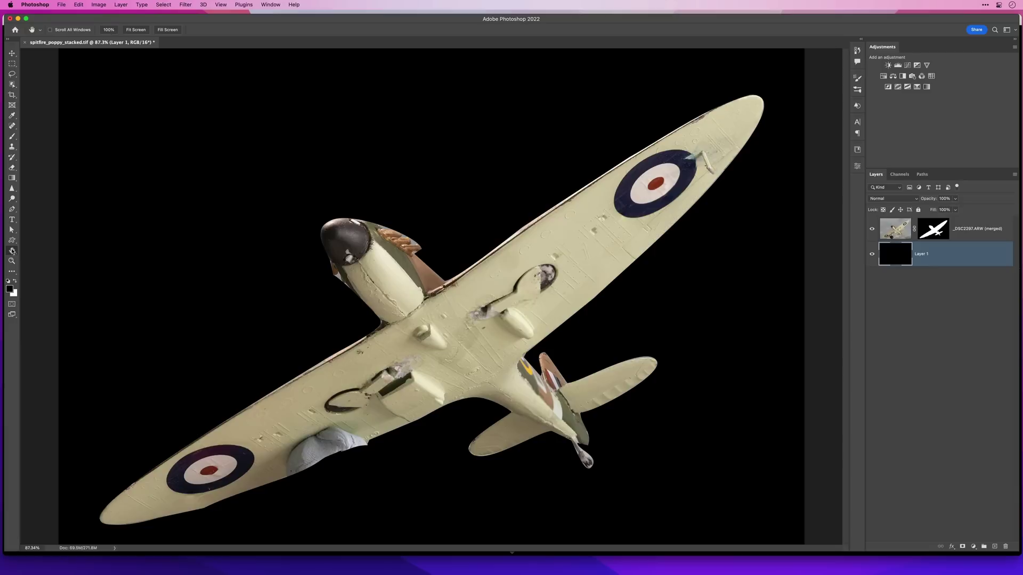
left_click(62, 4)
left_click(79, 109)
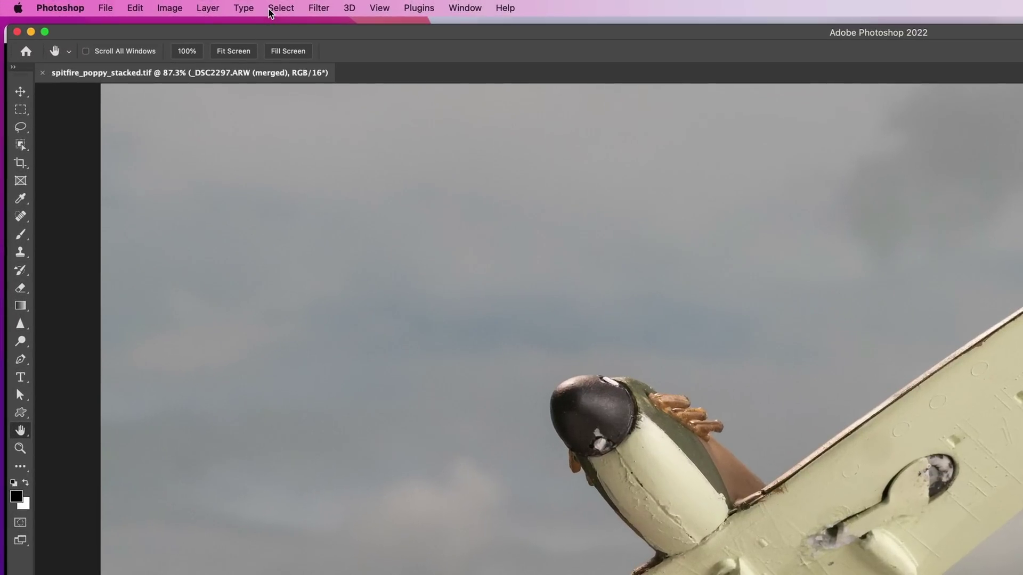
Step: Select the Spitfire with Select Subject and subtract the black mount and the putty from the selection with the Lasso tool
left_click(271, 10)
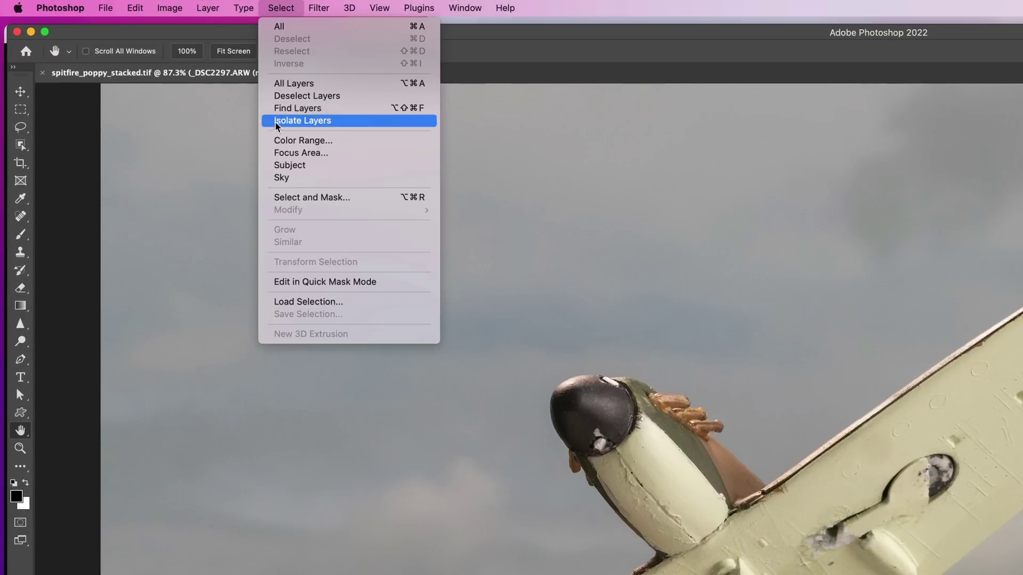
left_click(283, 167)
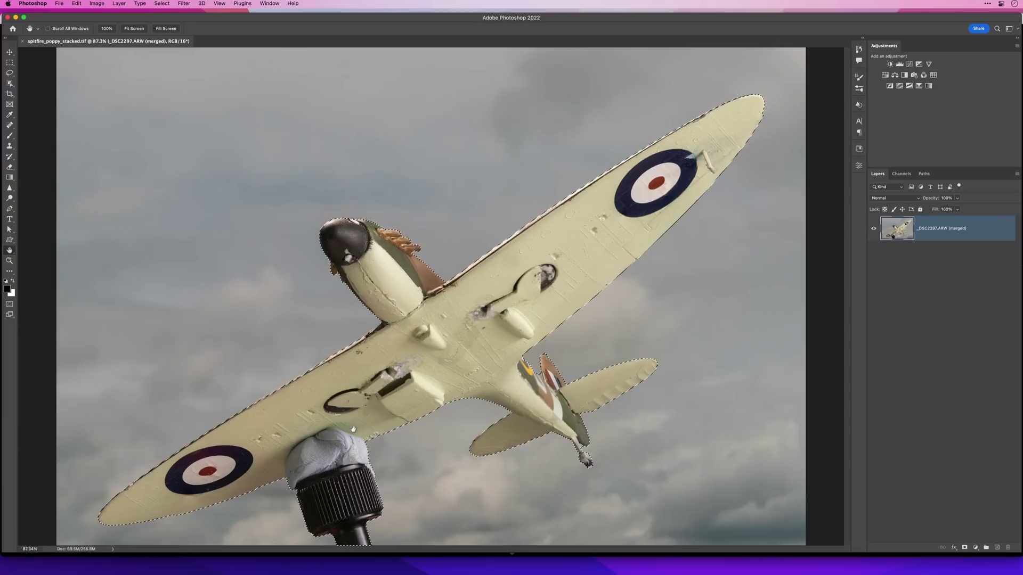
key("l")
left_click_drag(372, 449, 373, 450)
Step: Make a work path from the Spitfire selection with a tolerance of 1 pixel
left_click(925, 174)
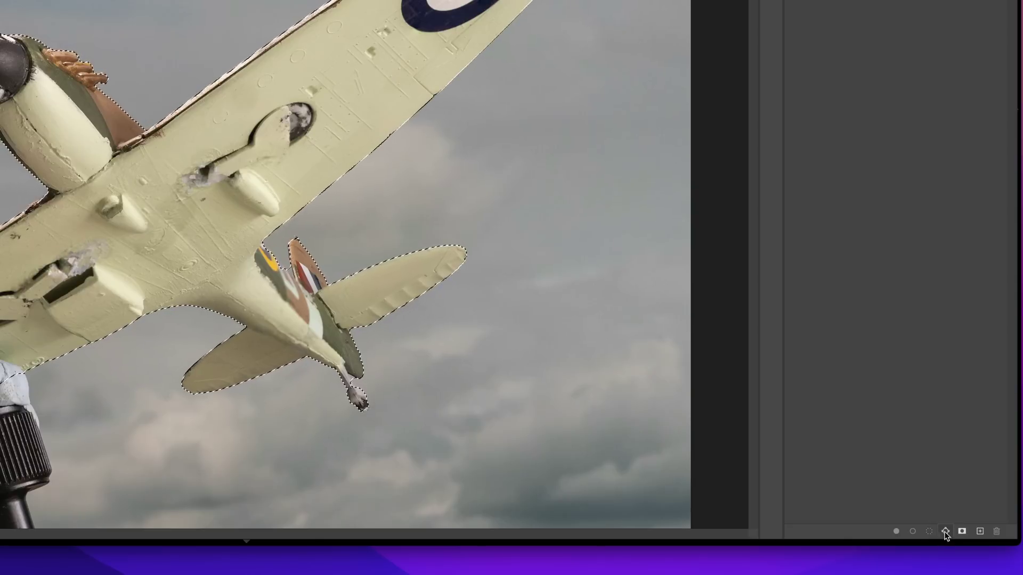
left_click(945, 531, "alt")
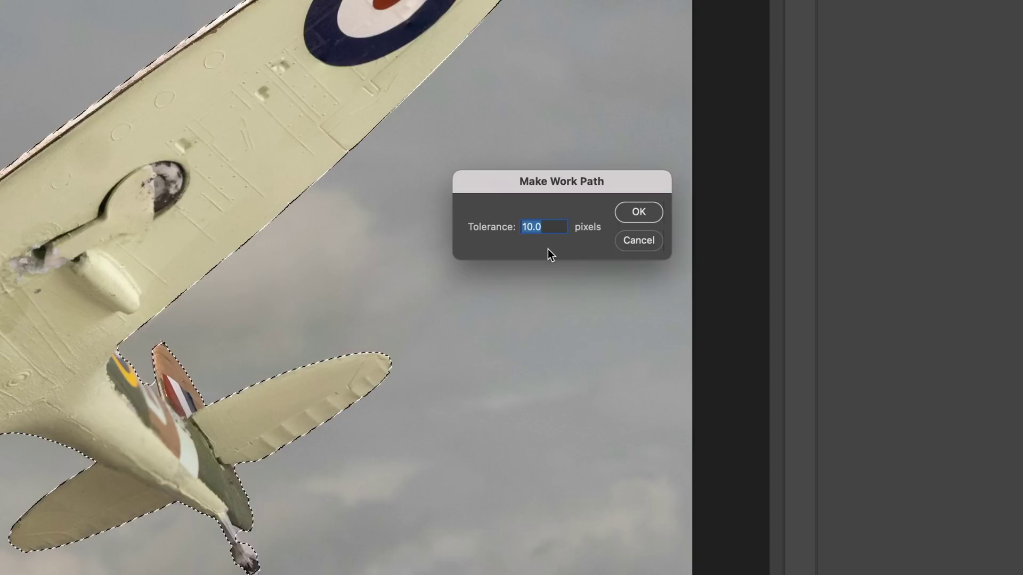
type("1")
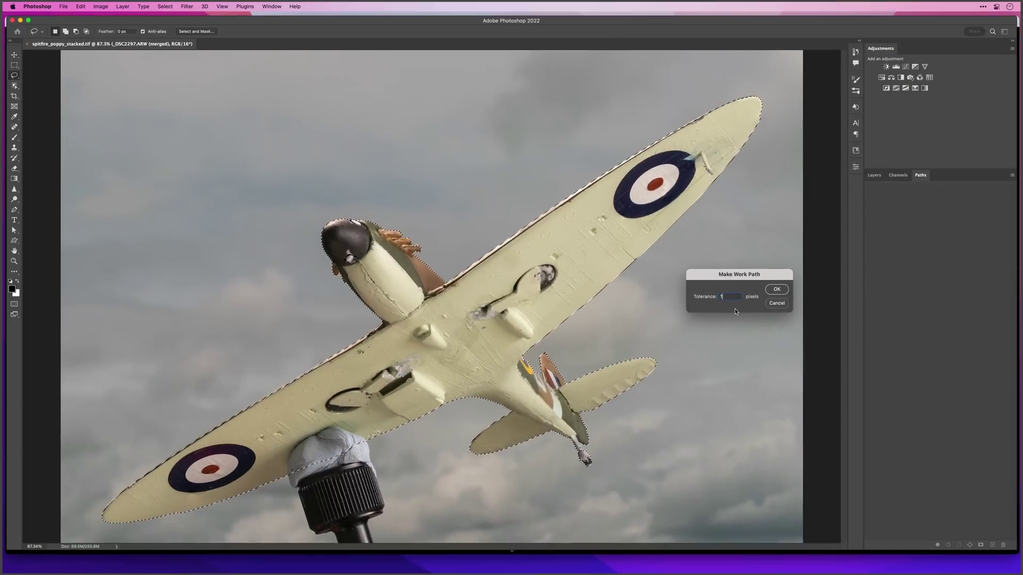
left_click(777, 289)
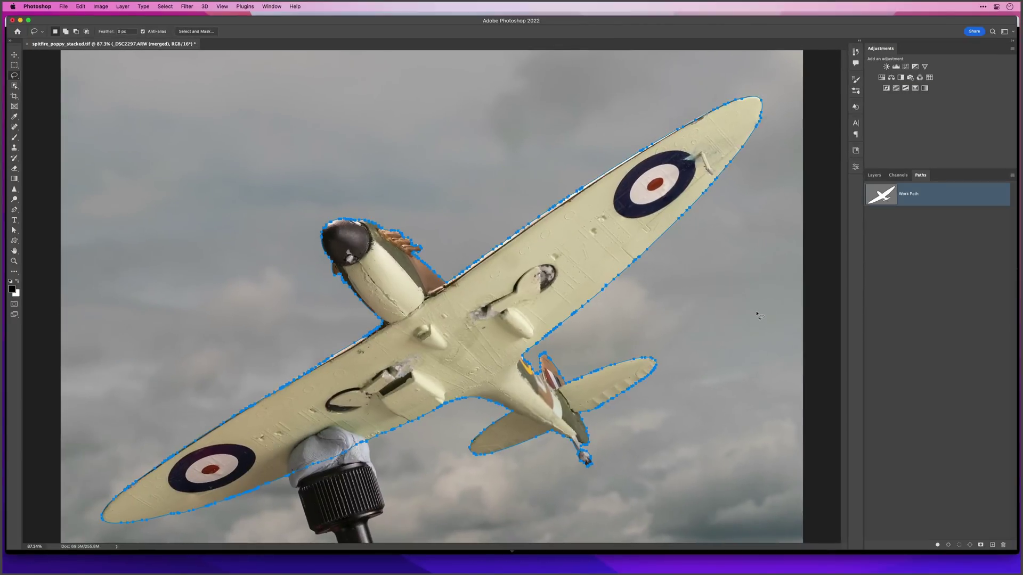